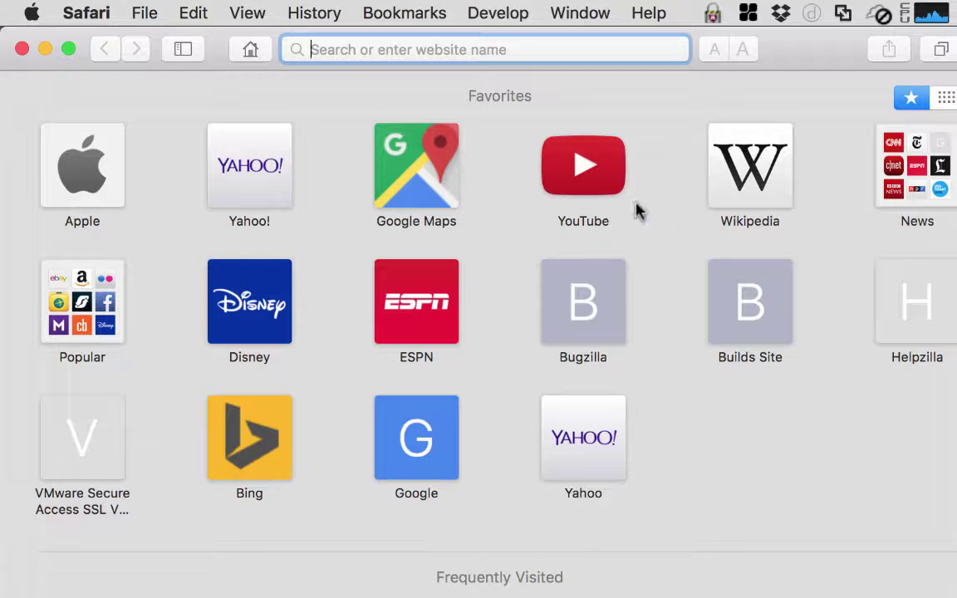
Go to my.vmware.com and enter the account e-mail and password on the Log In page
text(my)
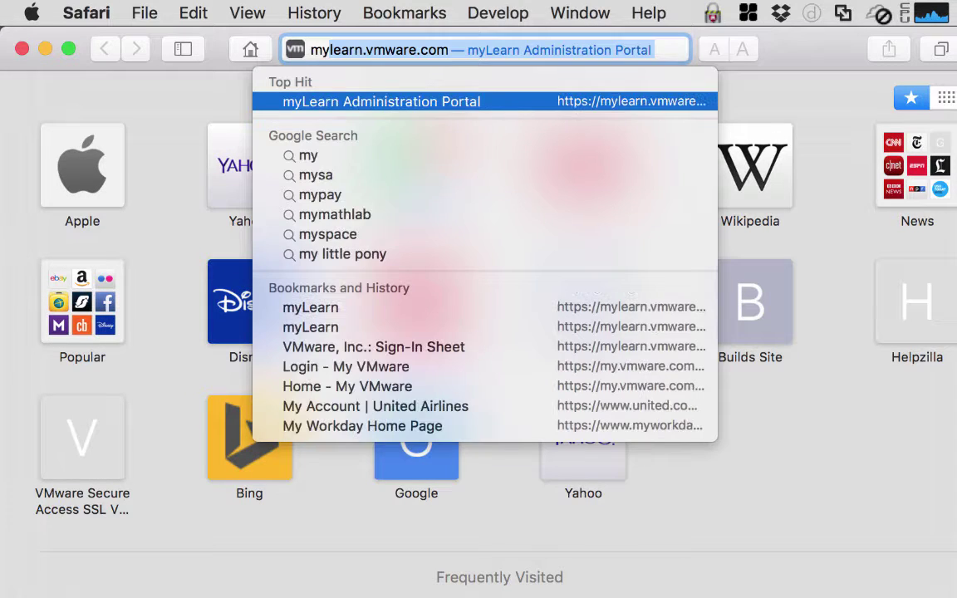
text(.vmware.com)
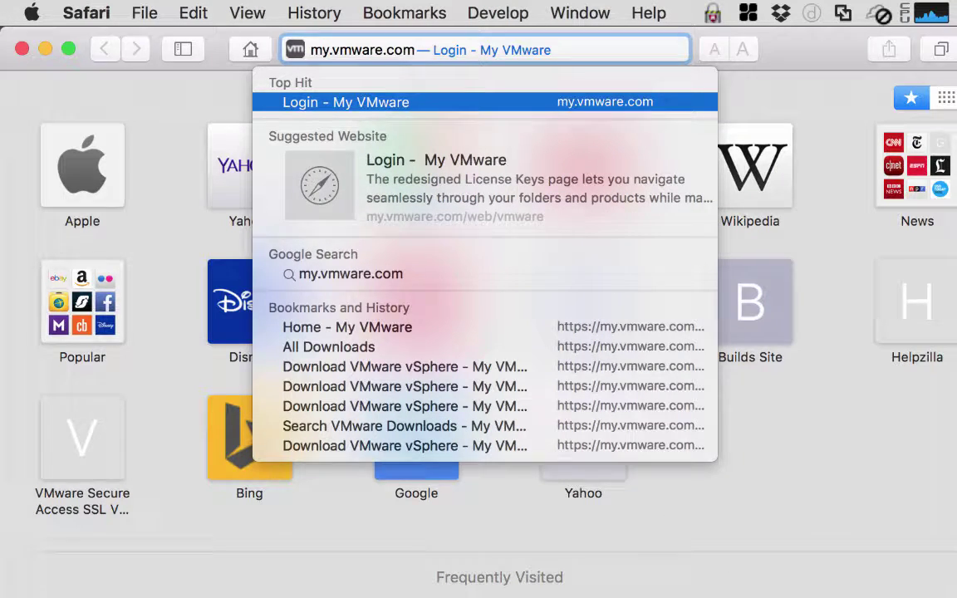
key(Return)
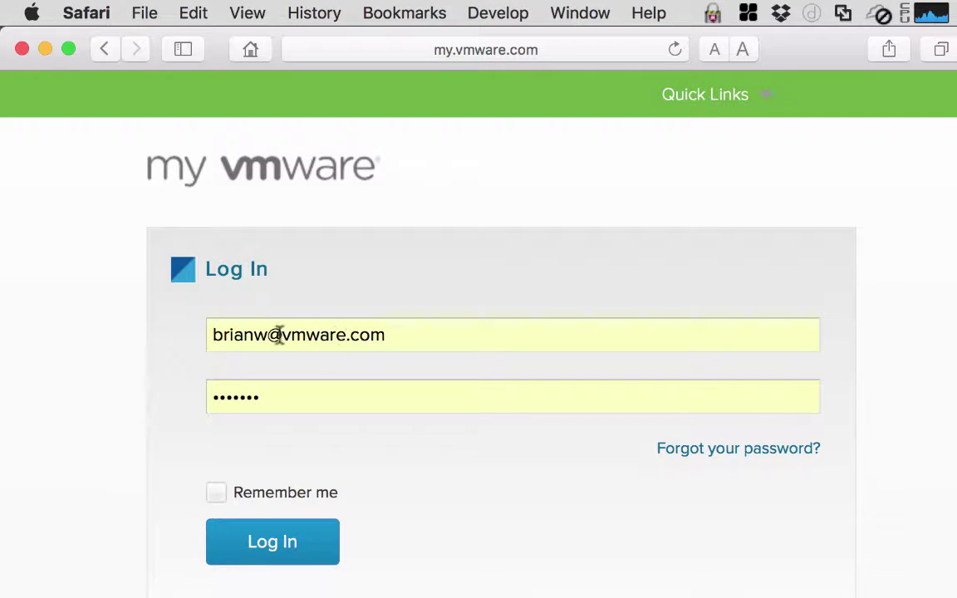
double_click(269, 335)
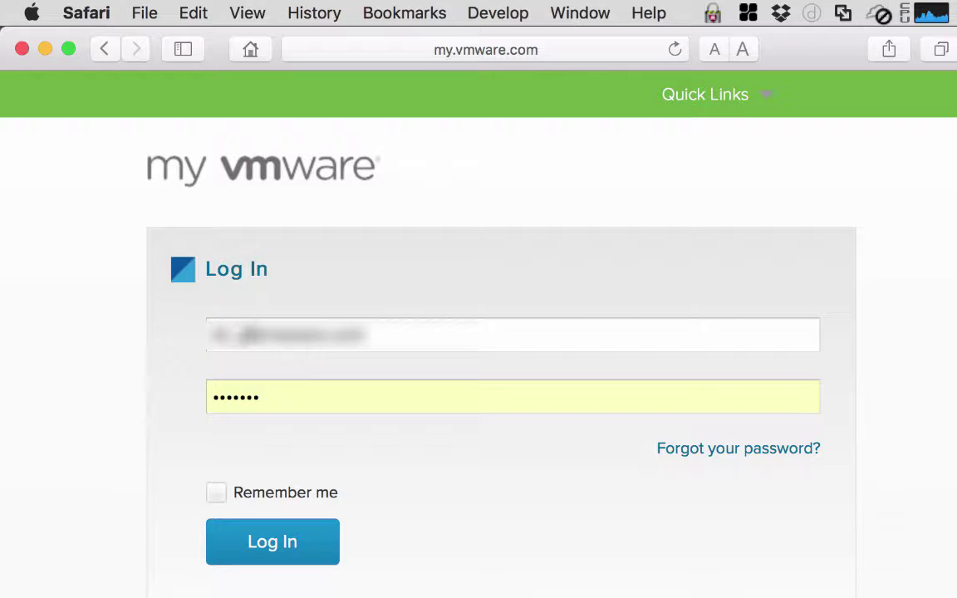
key(Tab)
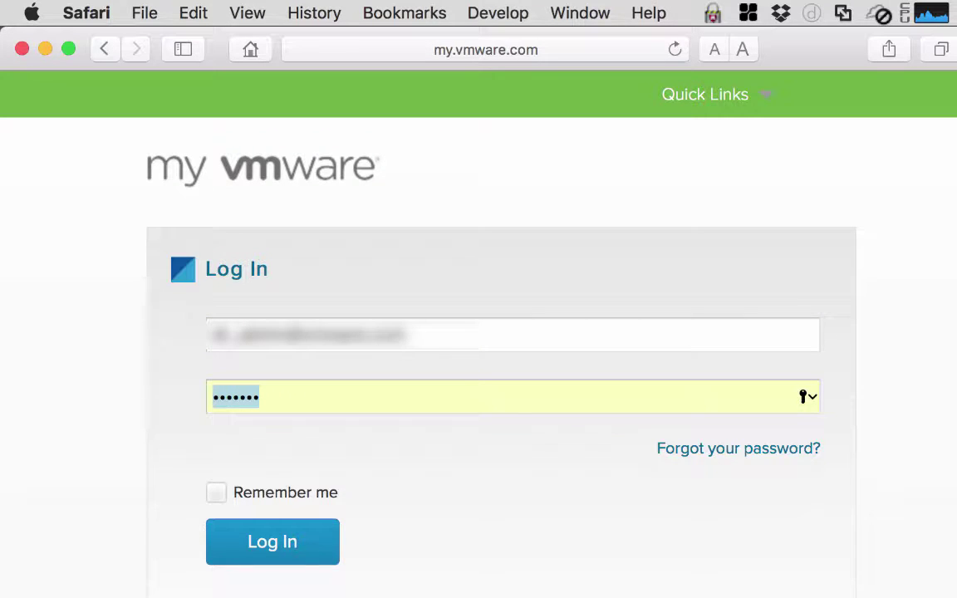
text(•••)
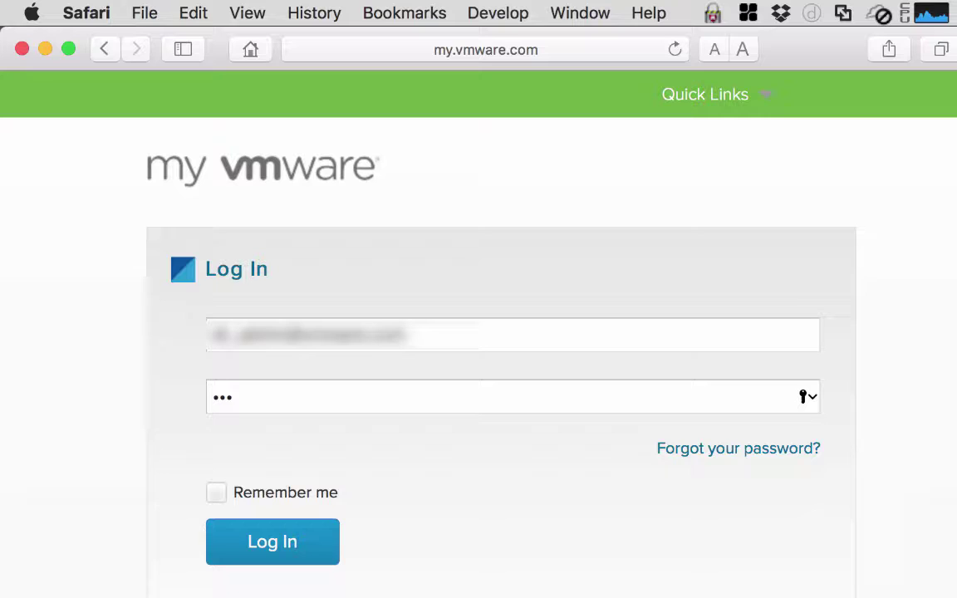
text(••••••••)
Log in, show the Products A-Z download list, and scroll down to VMware vSphere
click(286, 552)
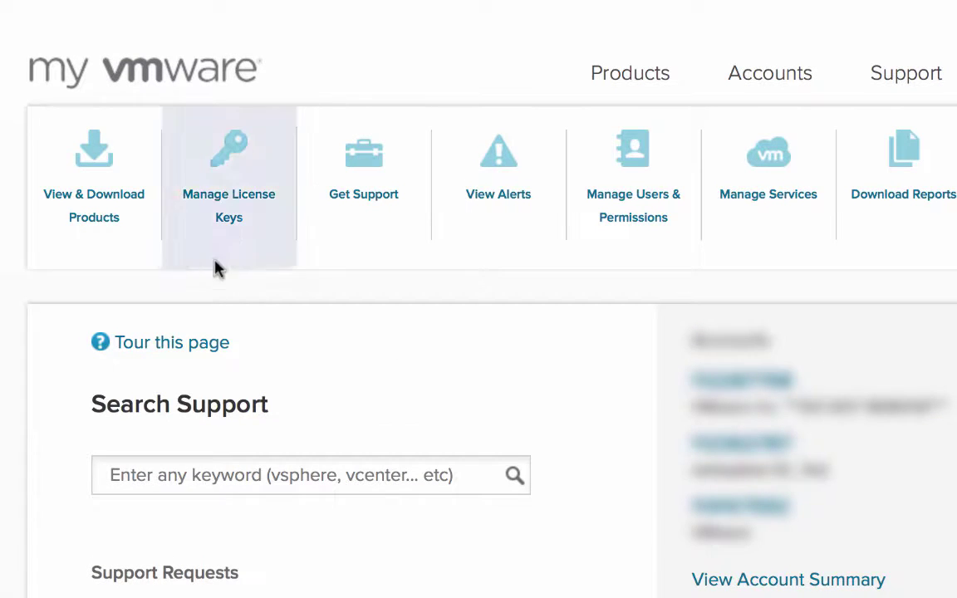
click(105, 230)
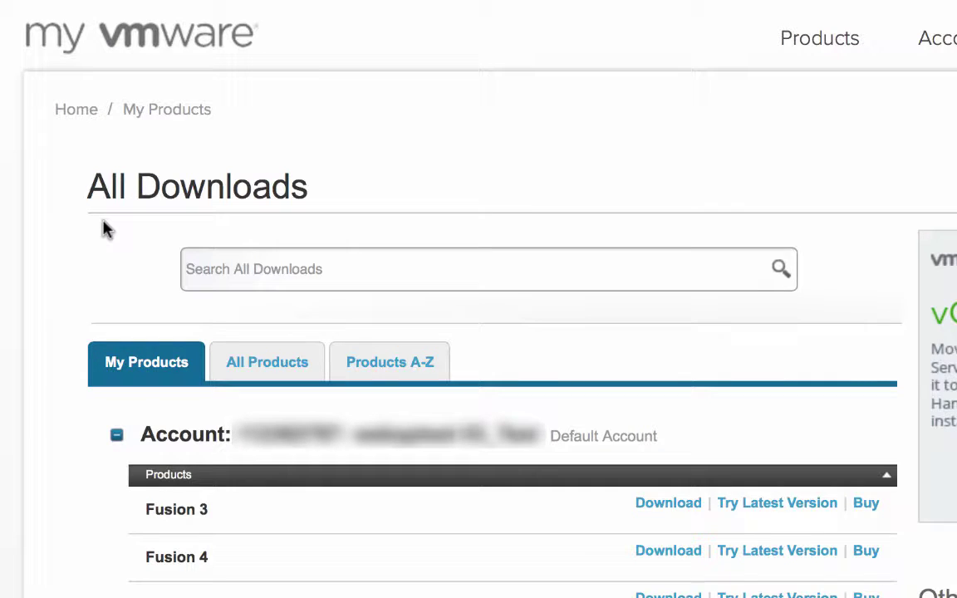
click(401, 375)
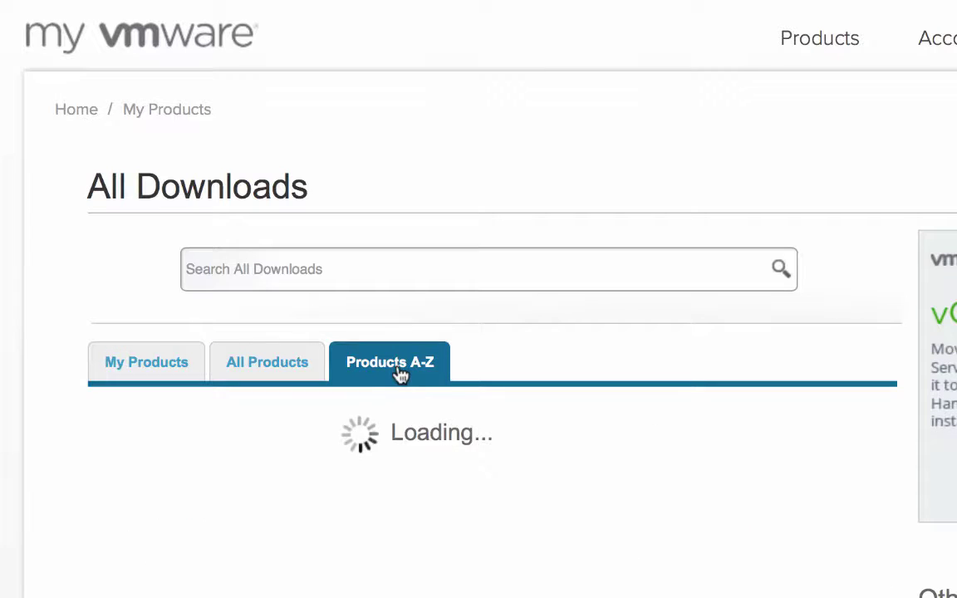
scroll(539, 434, down, 2)
scroll(538, 434, down, 10)
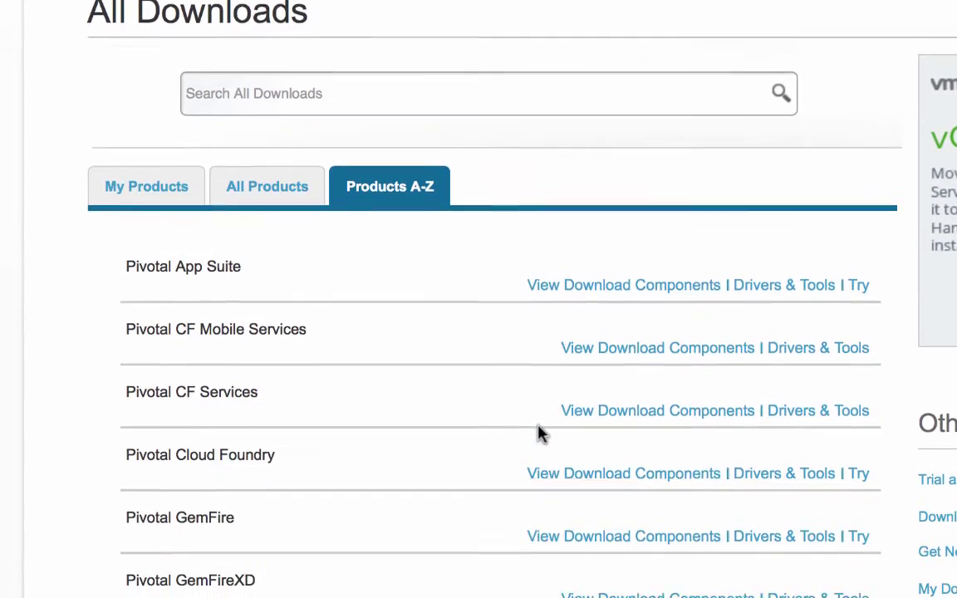
scroll(541, 436, down, 8)
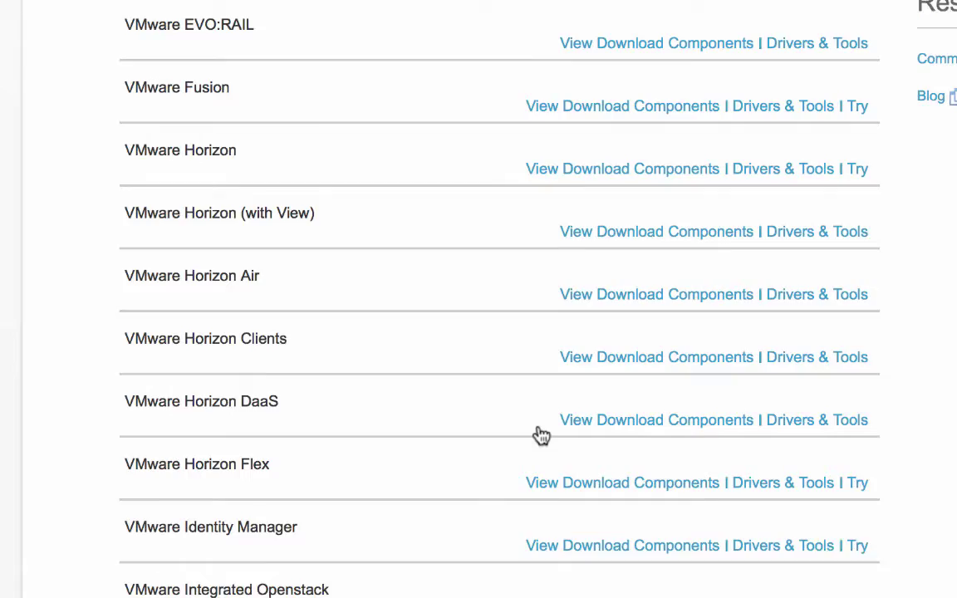
scroll(541, 434, down, 20)
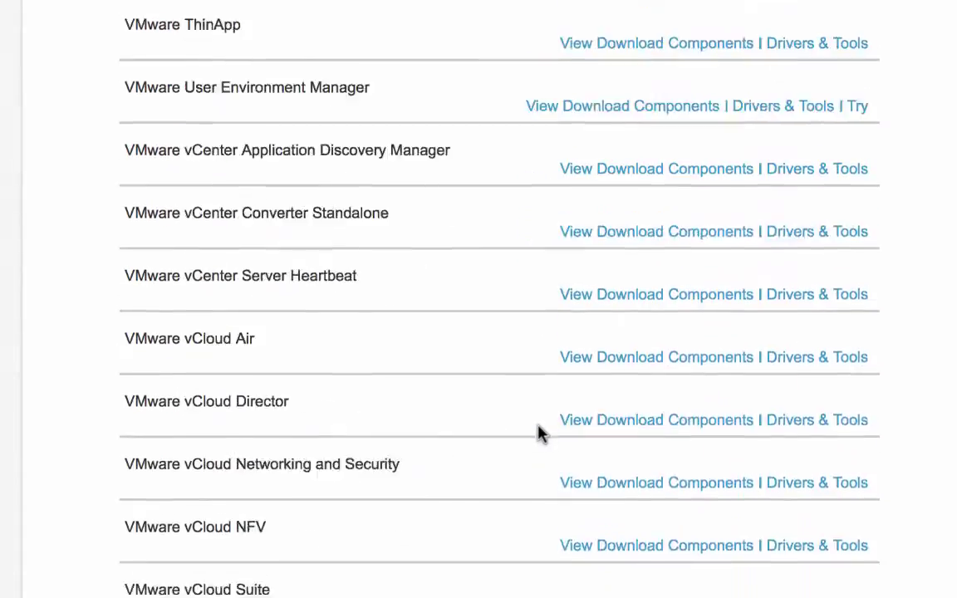
scroll(538, 432, down, 1)
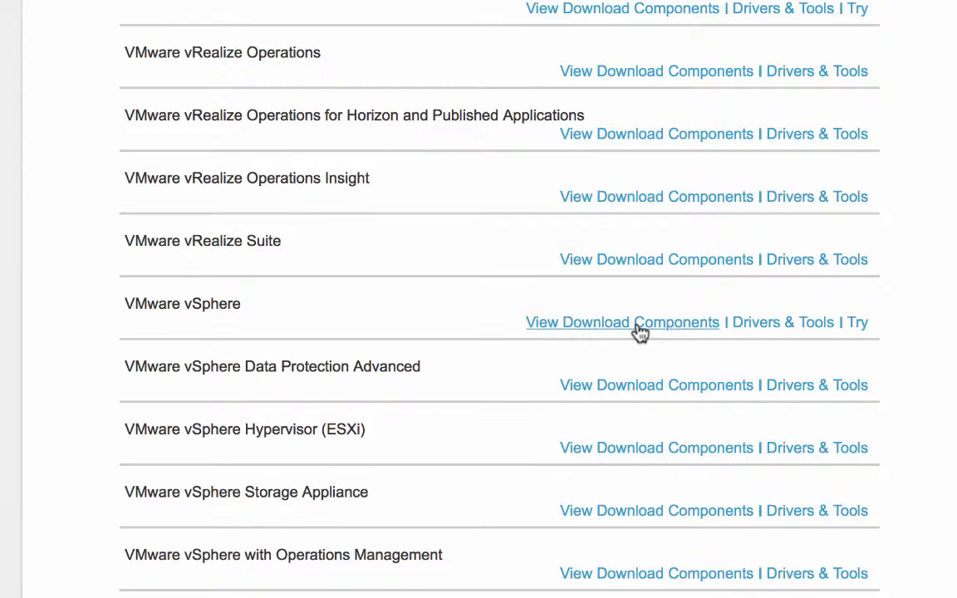
Open the VMware vSphere download components at version 6.0 and scroll to the Enterprise Plus section
click(640, 331)
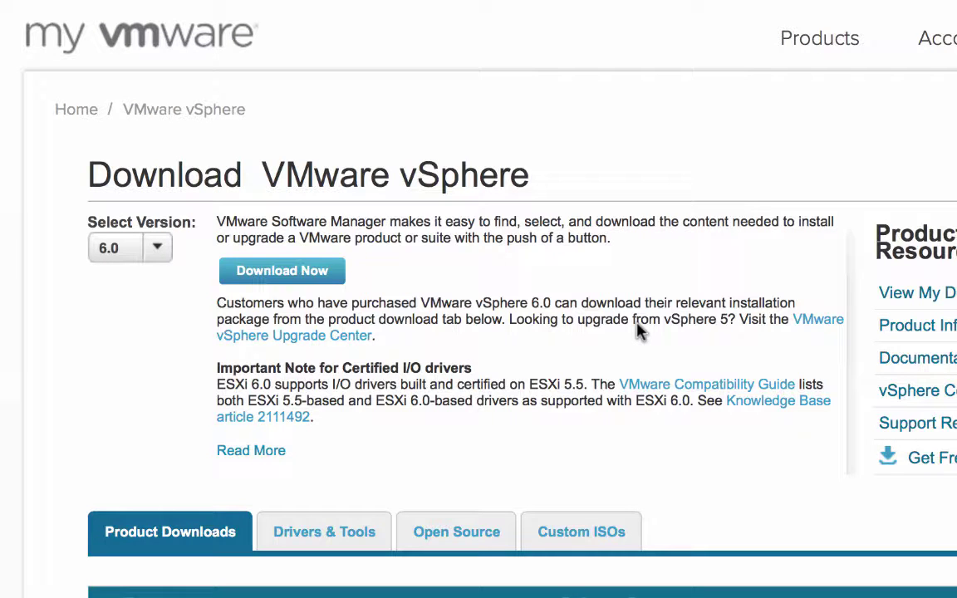
click(157, 249)
click(158, 258)
scroll(171, 378, down, 5)
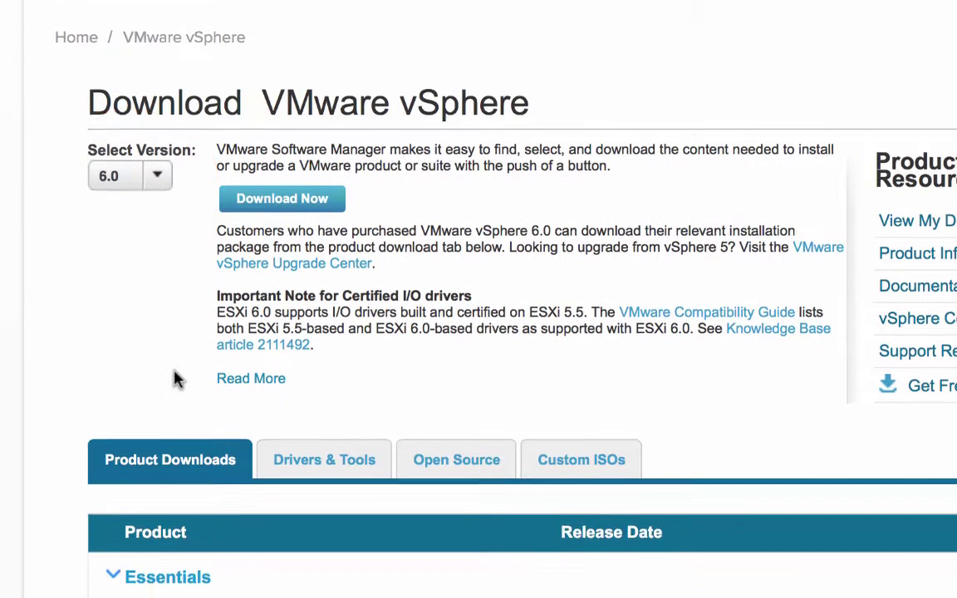
scroll(175, 378, down, 3)
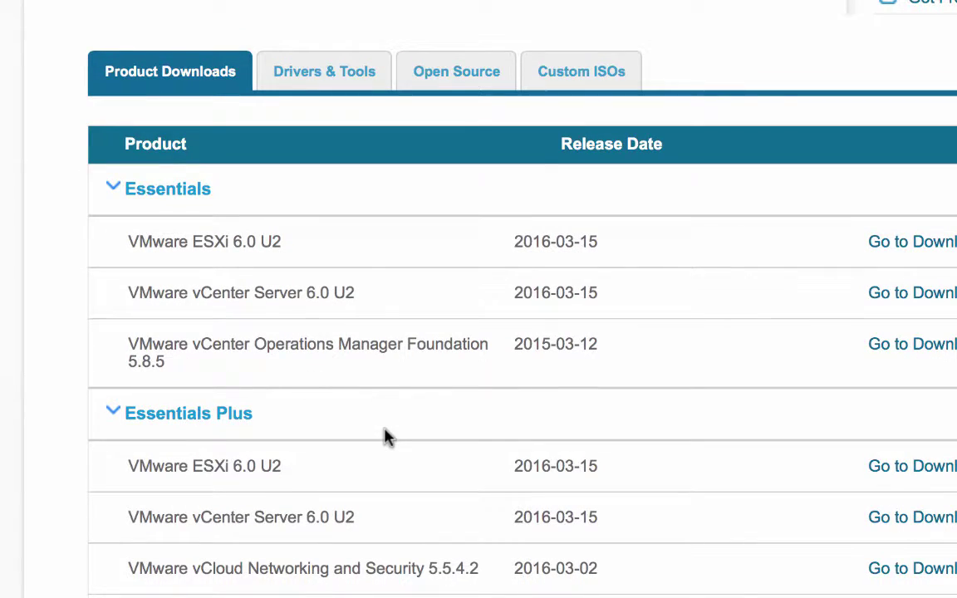
scroll(384, 436, down, 5)
scroll(384, 437, down, 15)
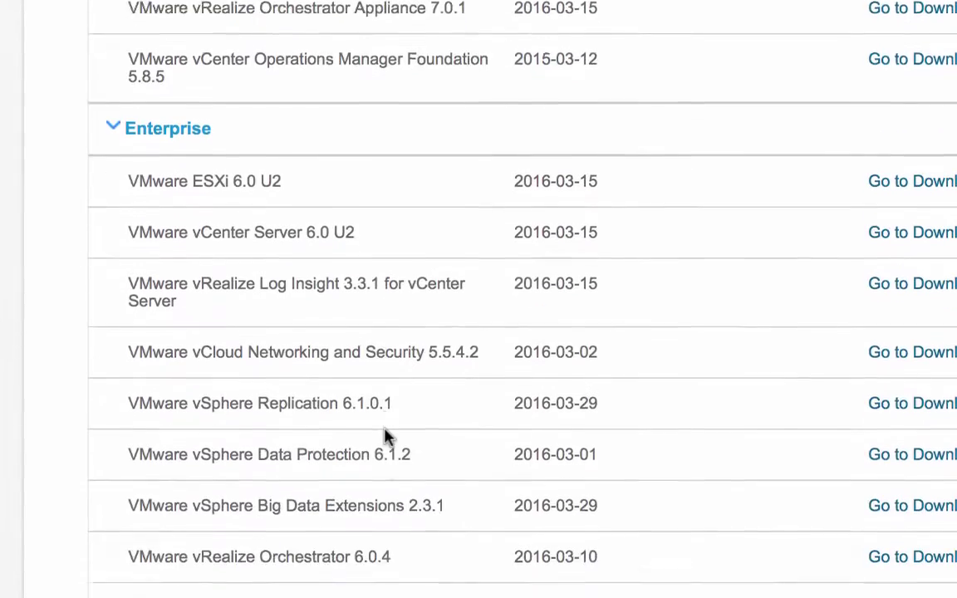
scroll(385, 436, down, 2)
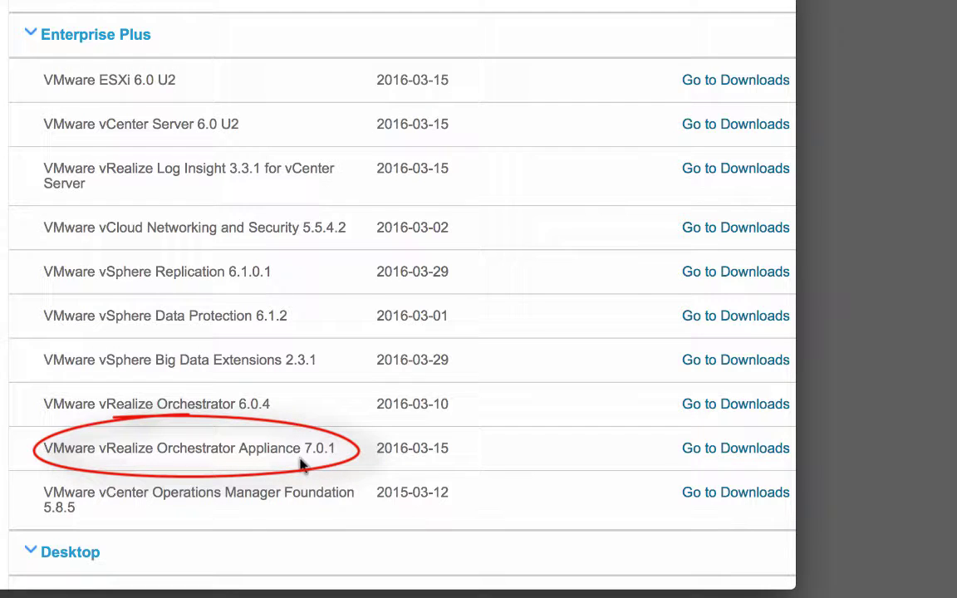
Open the Go to Downloads links for ESXi, vCenter Server and Orchestrator Appliance in new tabs
right_click(693, 84)
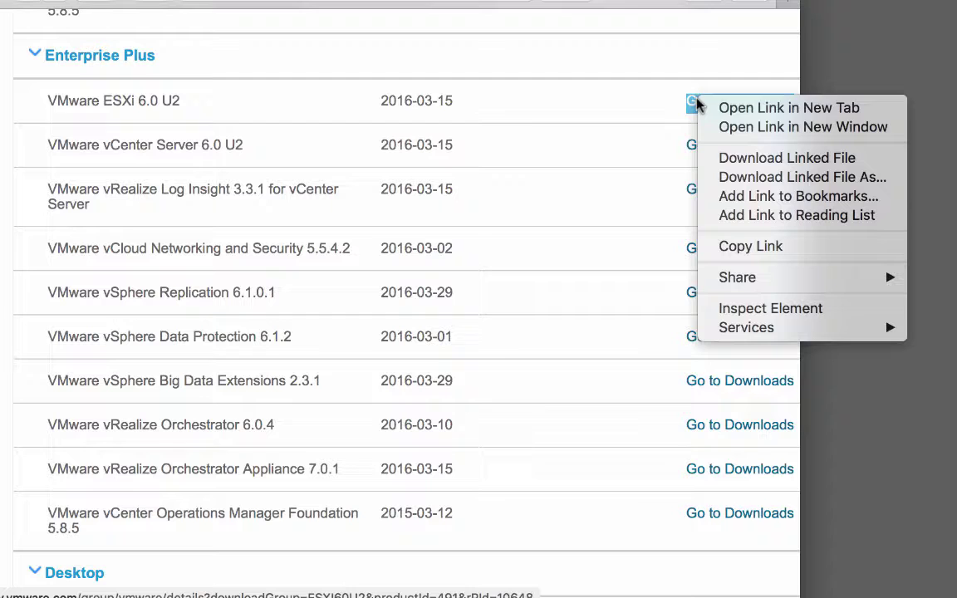
click(757, 108)
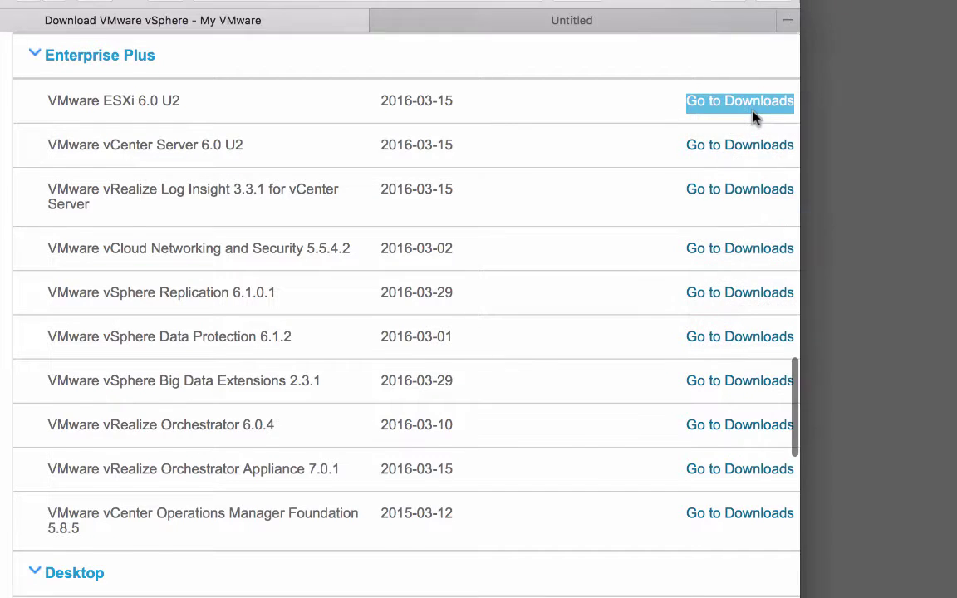
scroll(755, 118, up, 1)
right_click(742, 170)
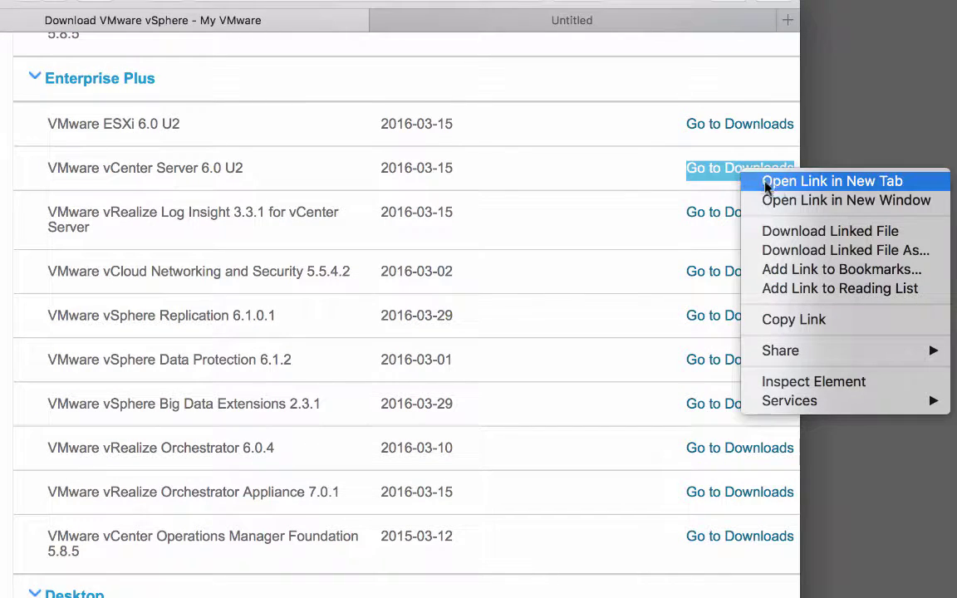
click(769, 187)
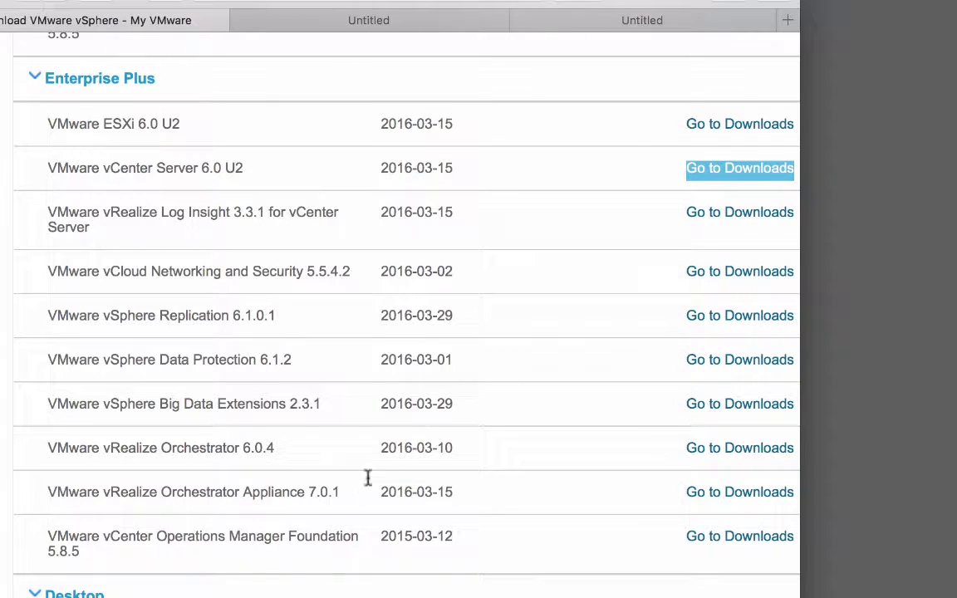
right_click(703, 495)
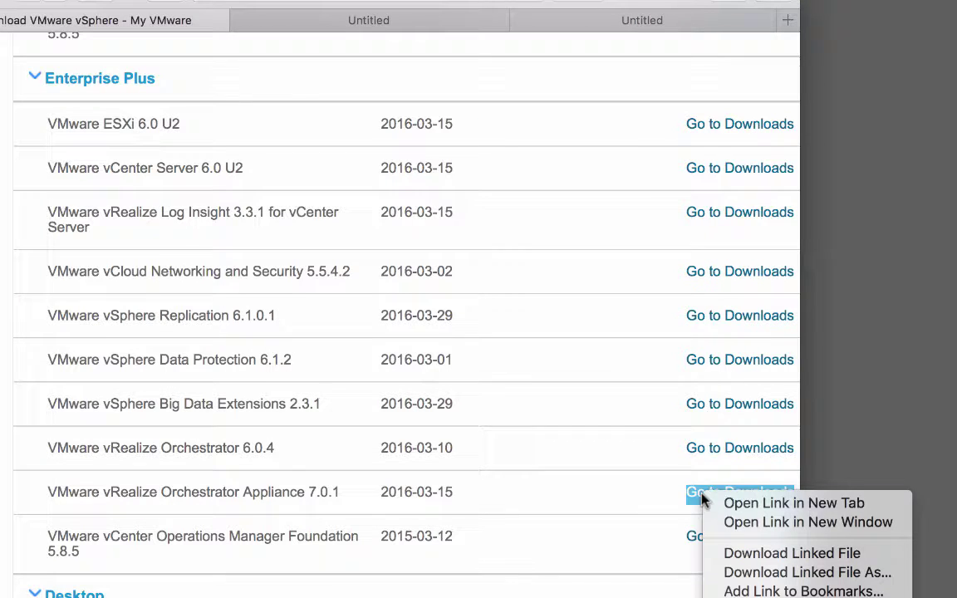
click(730, 503)
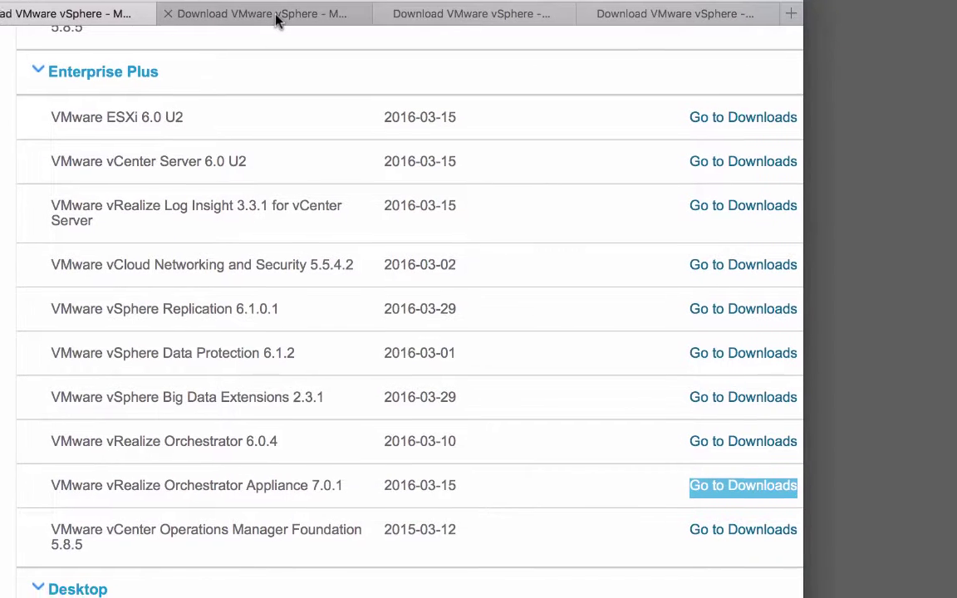
Switch to the ESXi 6.0 U2 tab and scroll through its Product Downloads file list
click(276, 18)
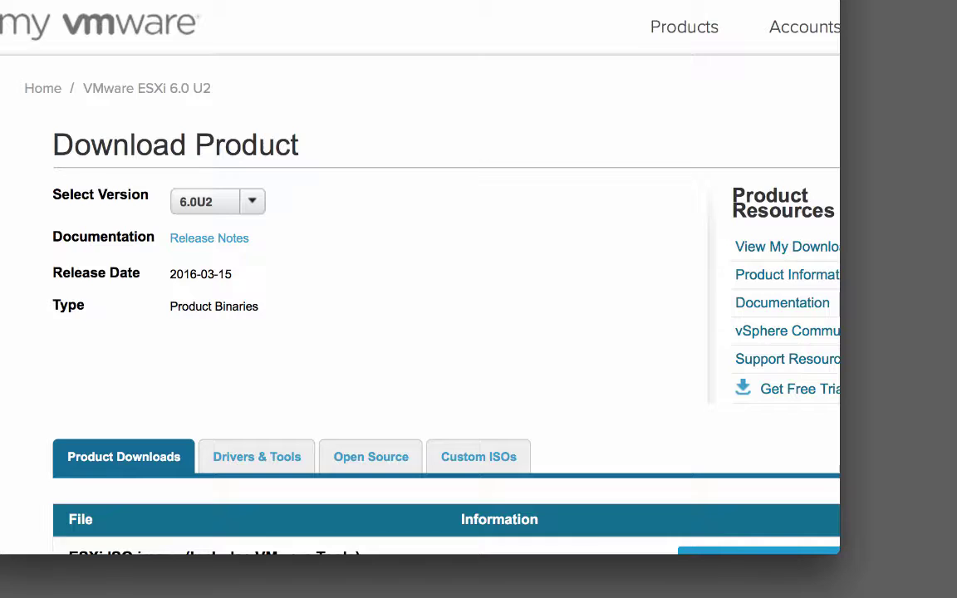
scroll(487, 273, right, 3)
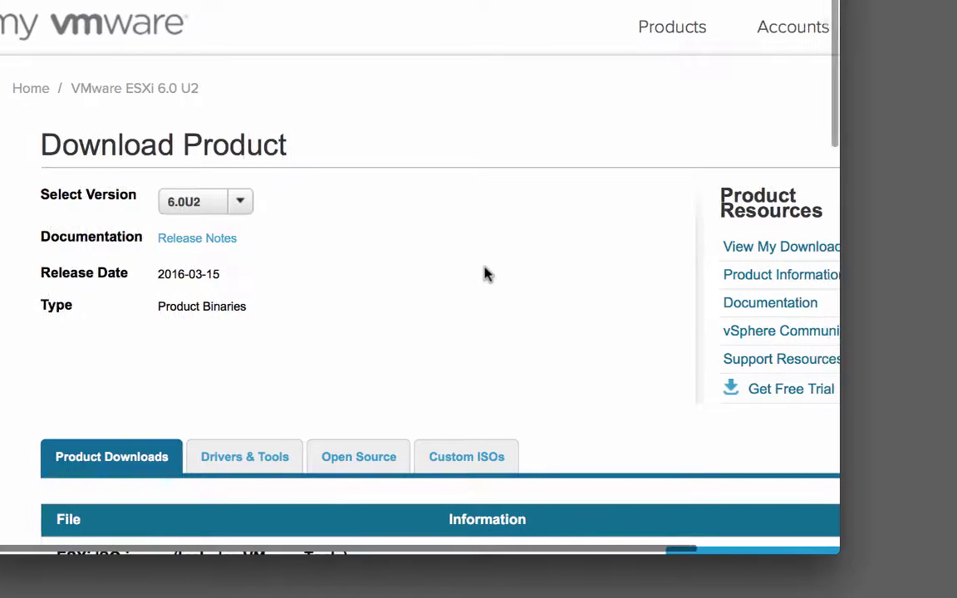
scroll(487, 274, right, 1)
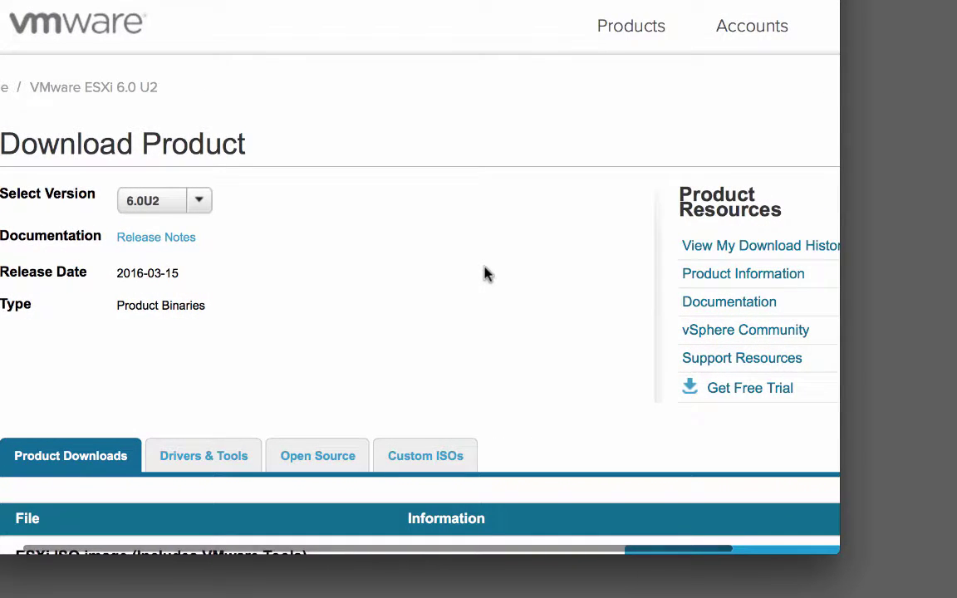
scroll(487, 274, down, 5)
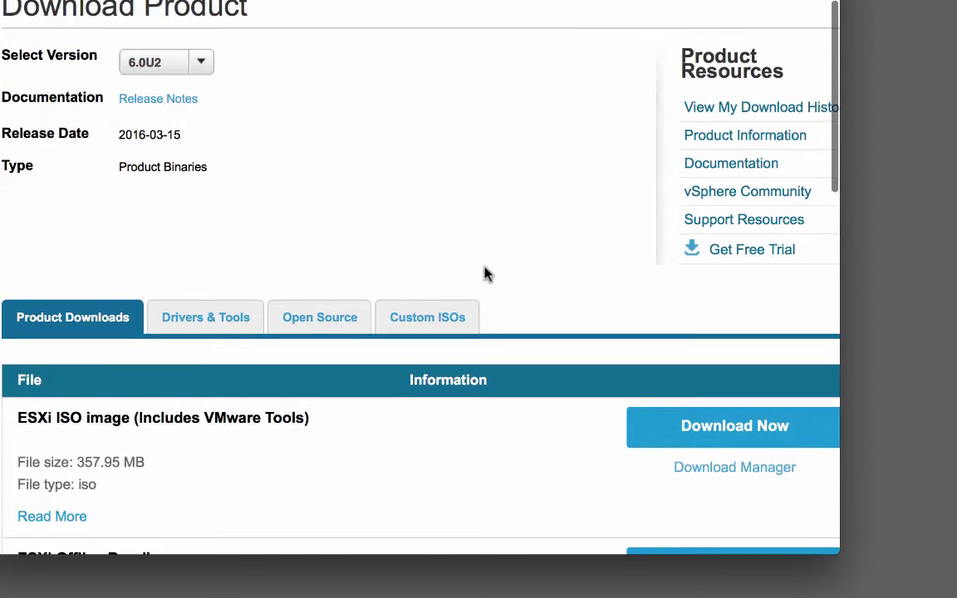
scroll(487, 275, down, 1)
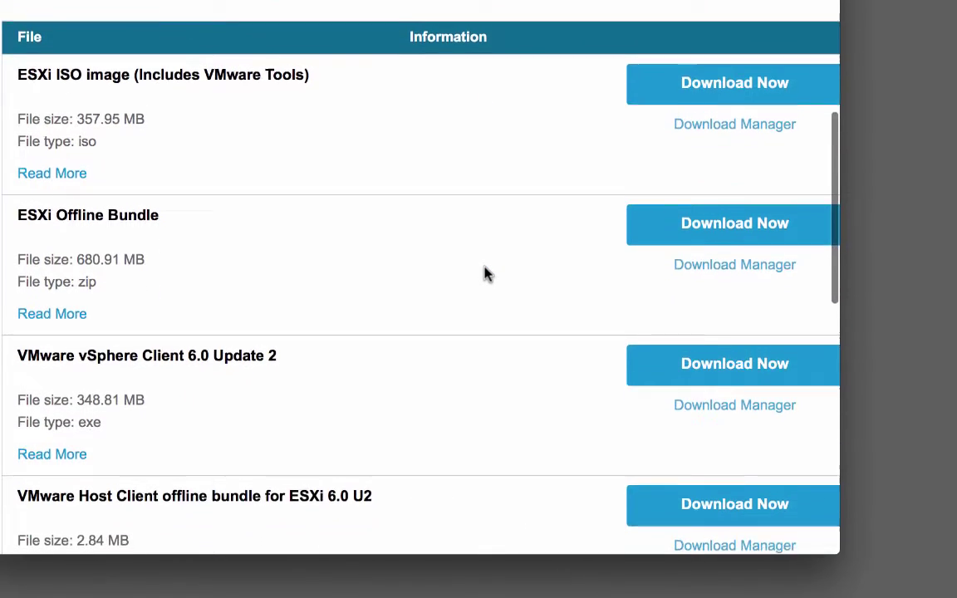
scroll(487, 274, down, 1)
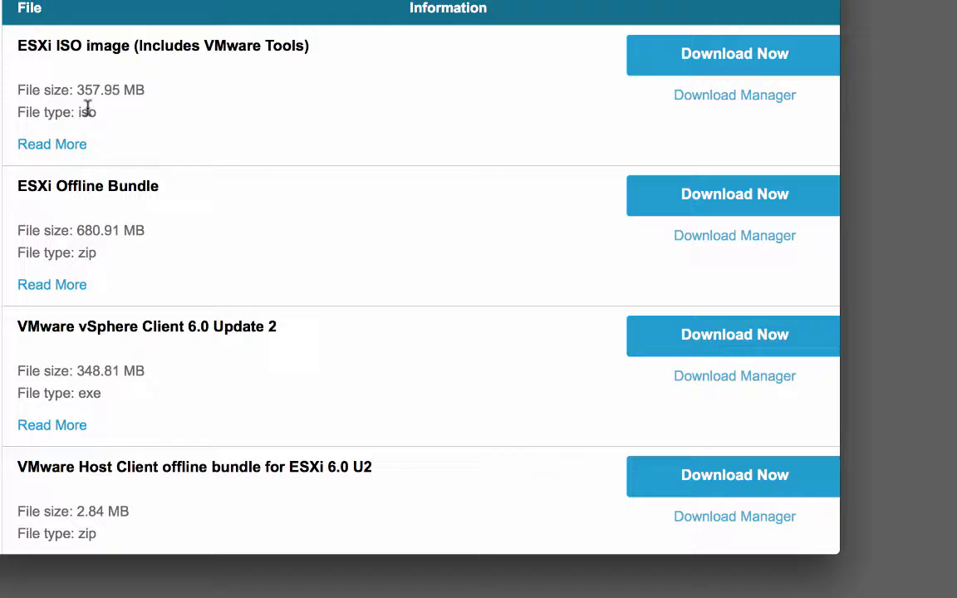
scroll(326, 329, down, 1)
scroll(326, 329, down, 5)
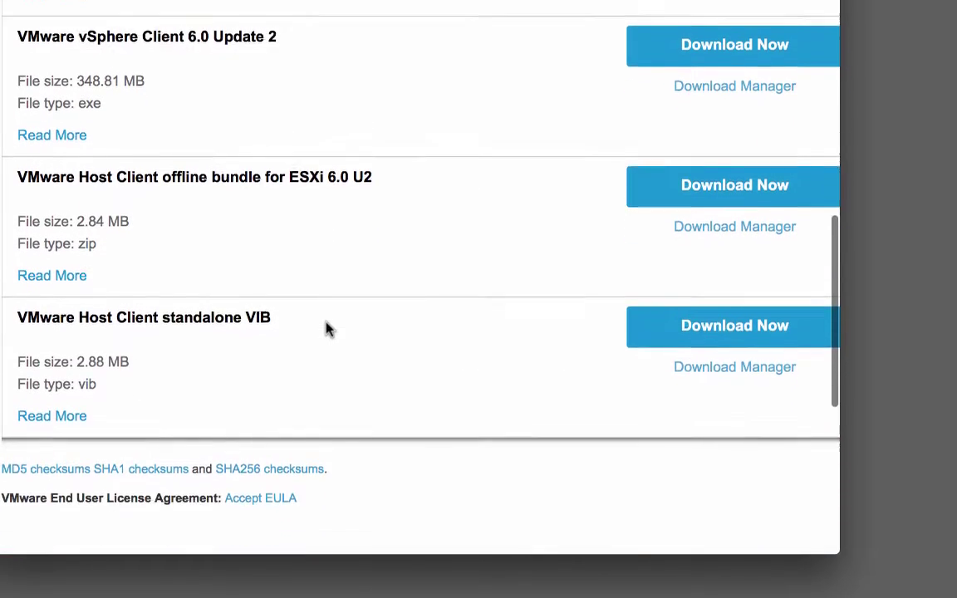
scroll(326, 329, up, 7)
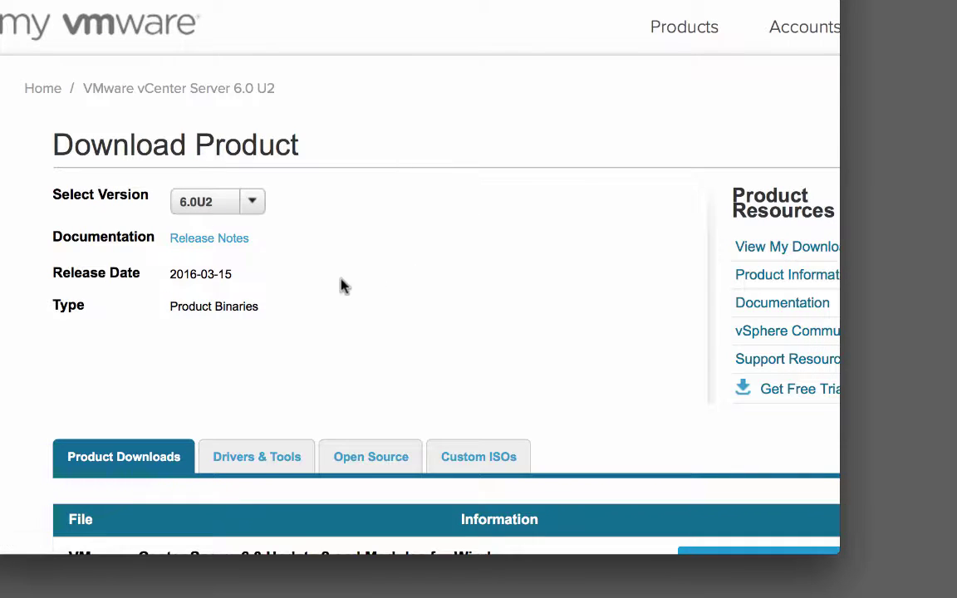
Scroll down through the vCenter Server 6.0 U2 file list
scroll(301, 224, down, 3)
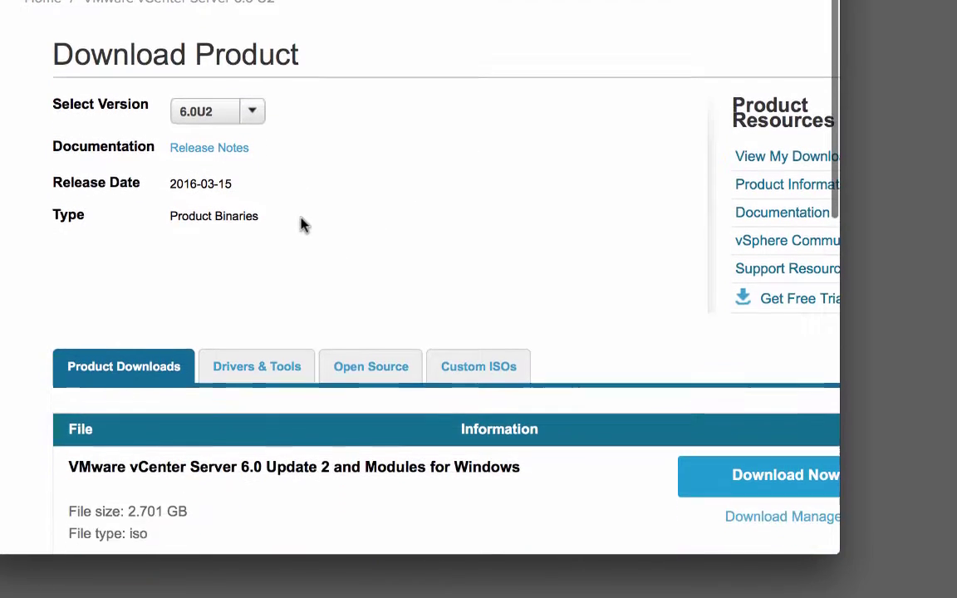
scroll(301, 225, down, 3)
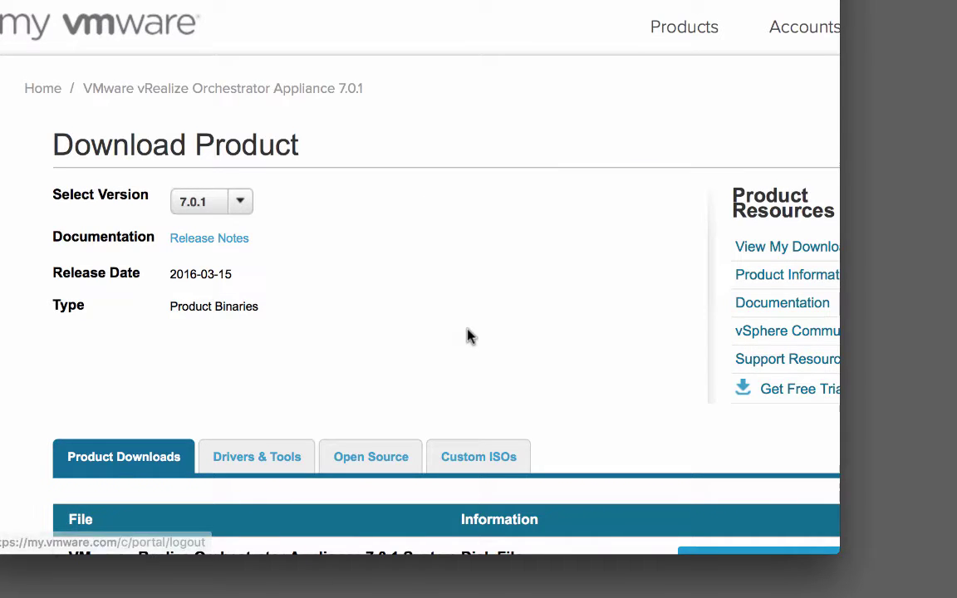
Scroll the Product Downloads list down to the 1021.82 MB OVA File row
scroll(467, 336, down, 3)
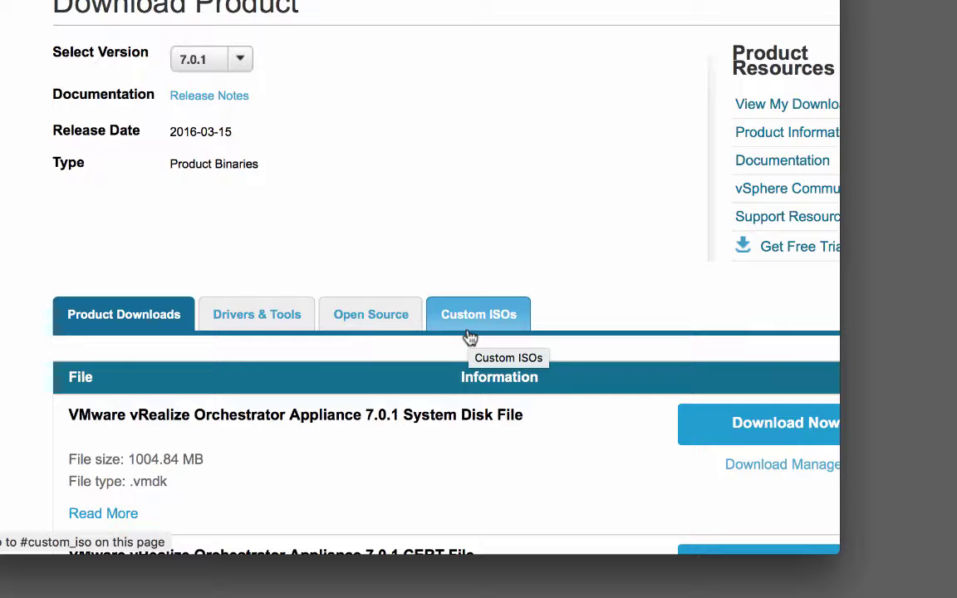
scroll(468, 334, down, 8)
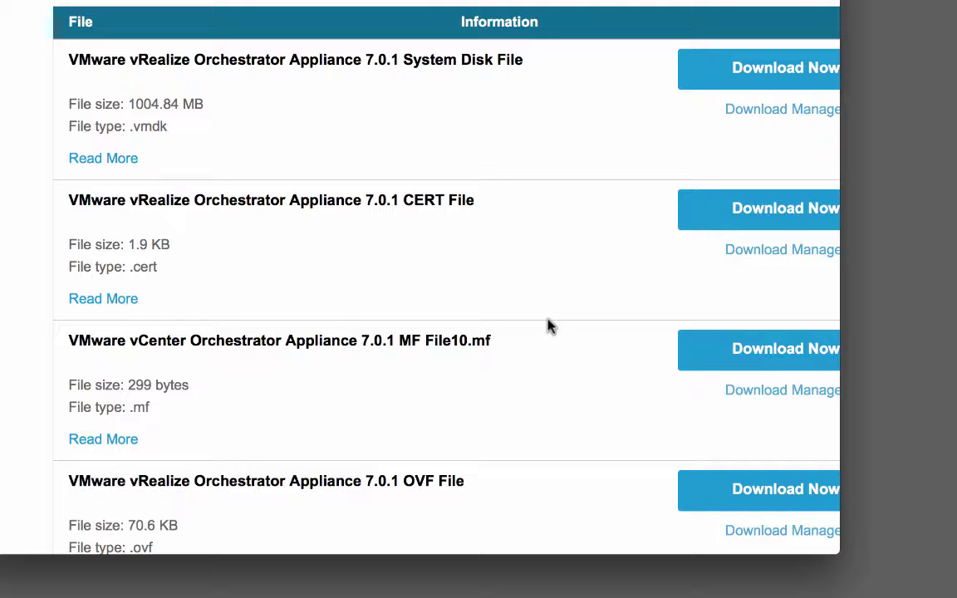
scroll(548, 326, down, 5)
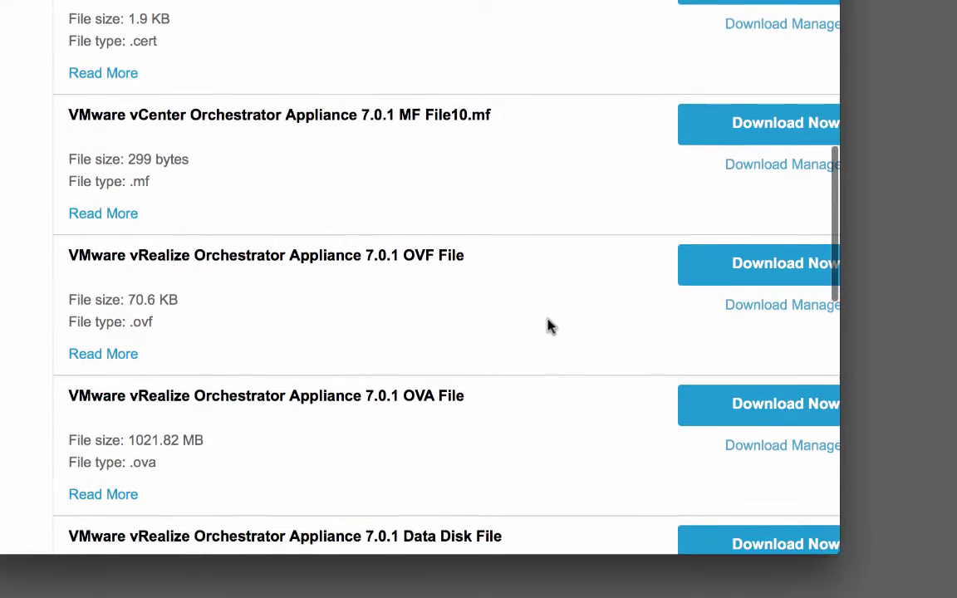
scroll(548, 326, down, 6)
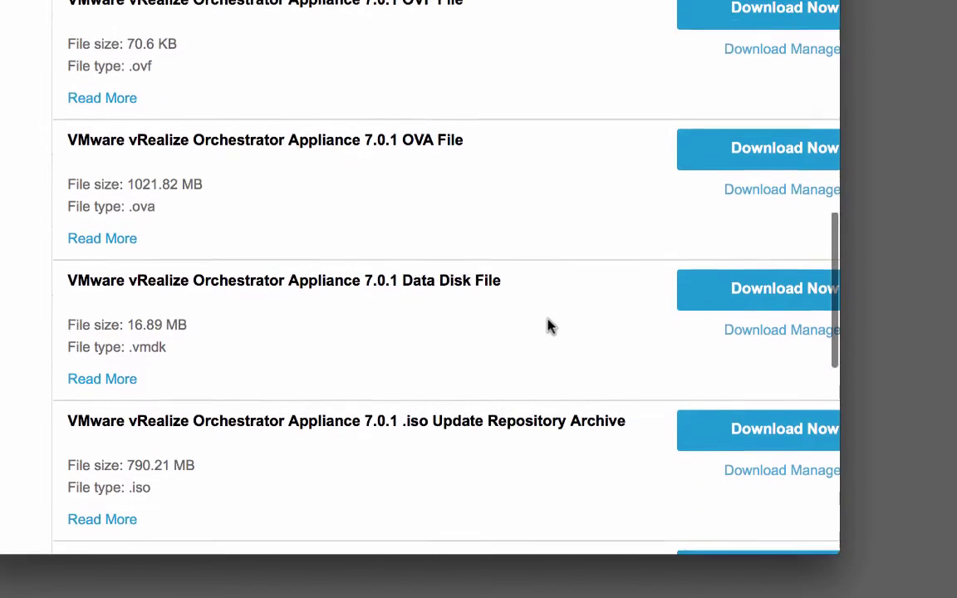
scroll(548, 325, down, 1)
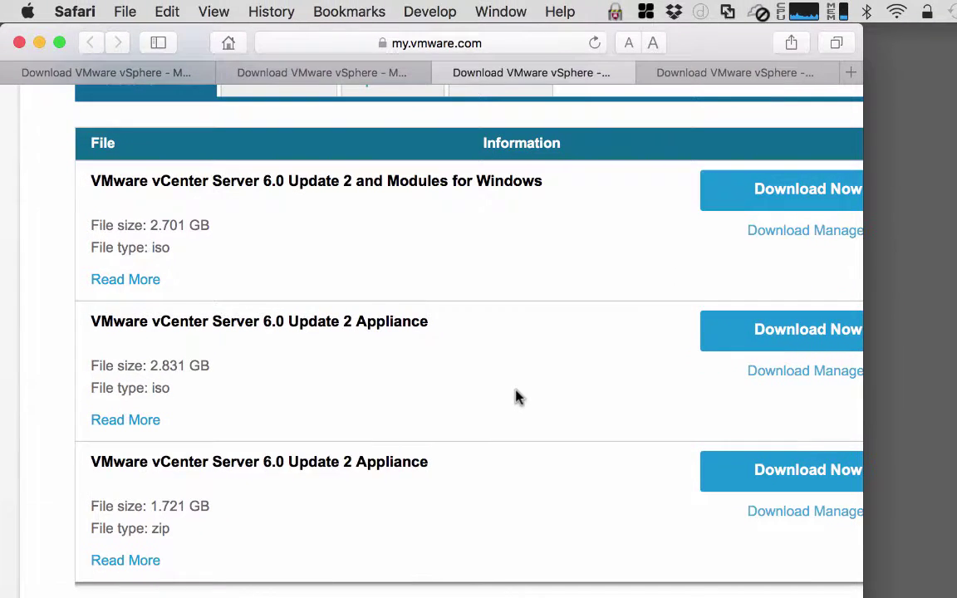
Switch with Ctrl+Tab to the vRealize Orchestrator Appliance 7.0.1 downloads tab
key(ctrl+Tab)
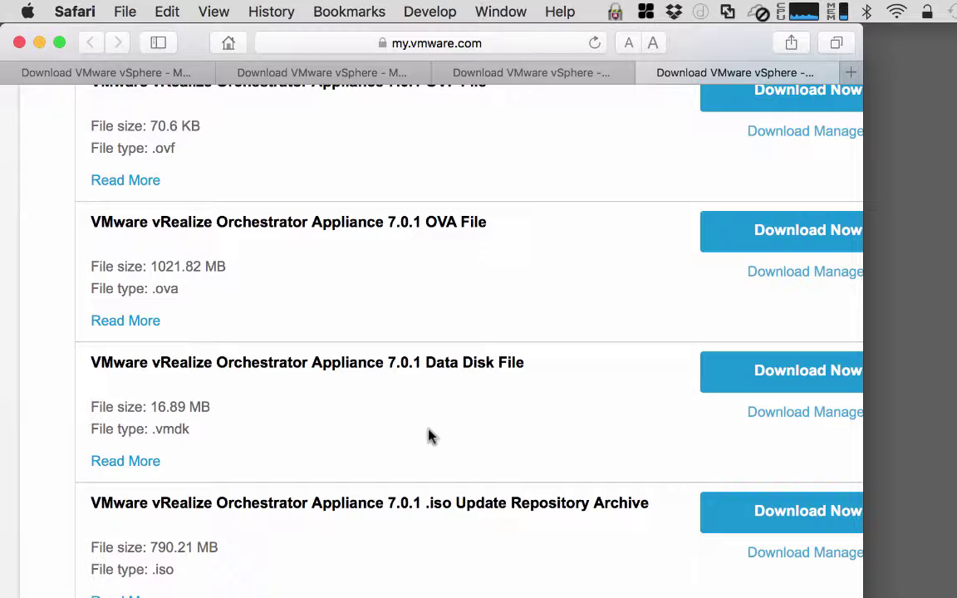
Load kb.vmware.com/kb/2089791 in a new Safari tab
key(super+t)
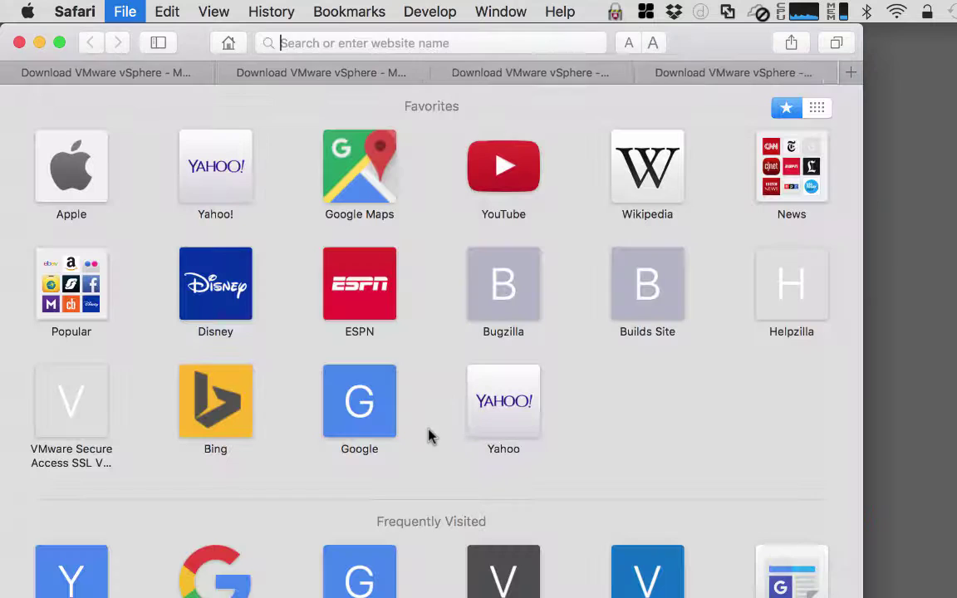
text(kb)
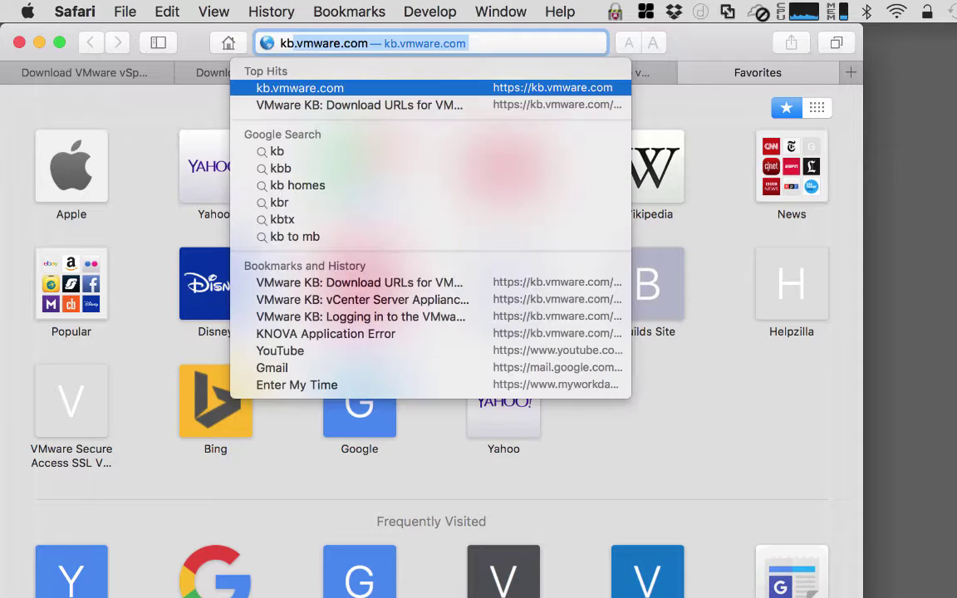
text(.)
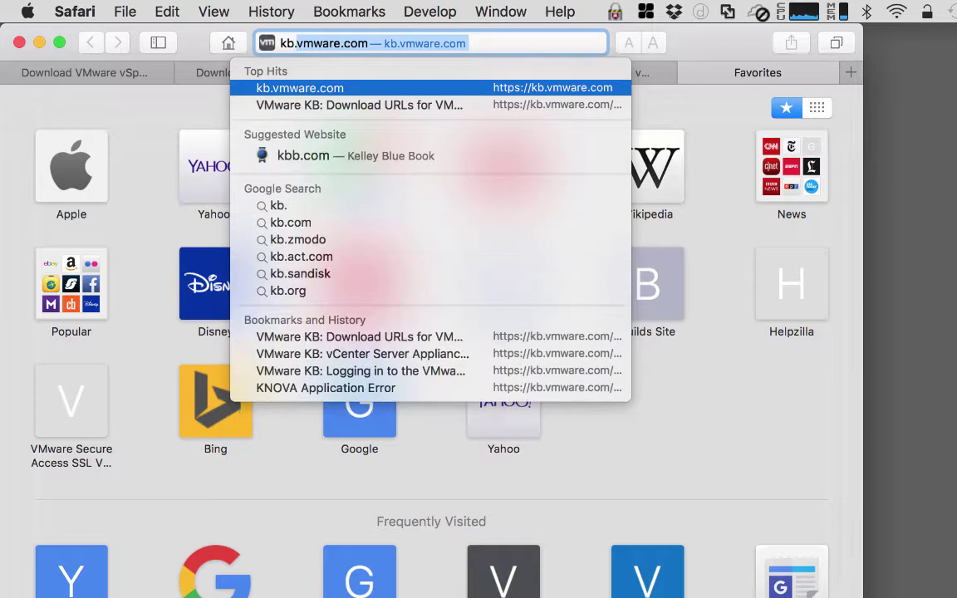
text(vmware.com/kb/2089791)
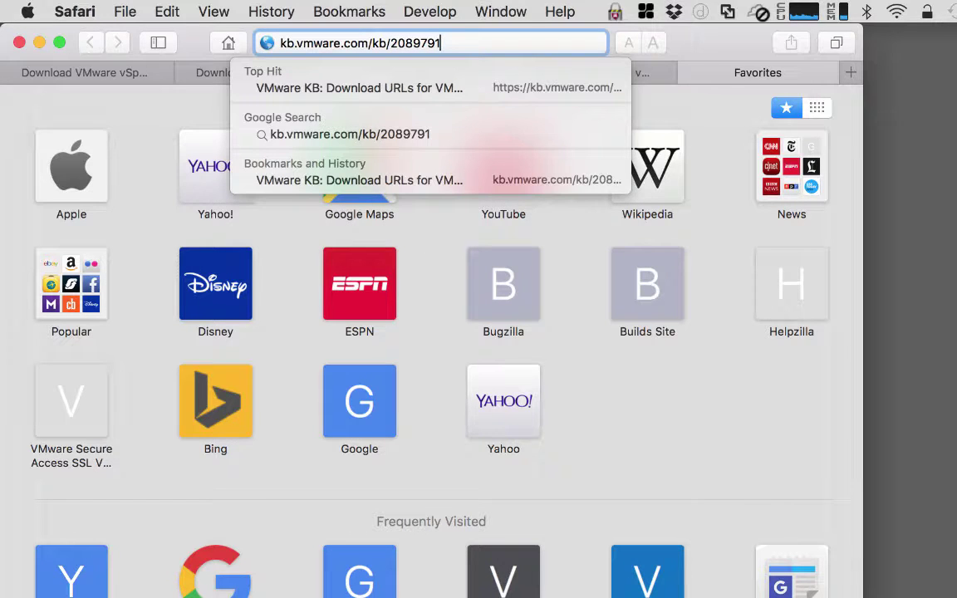
key(Return)
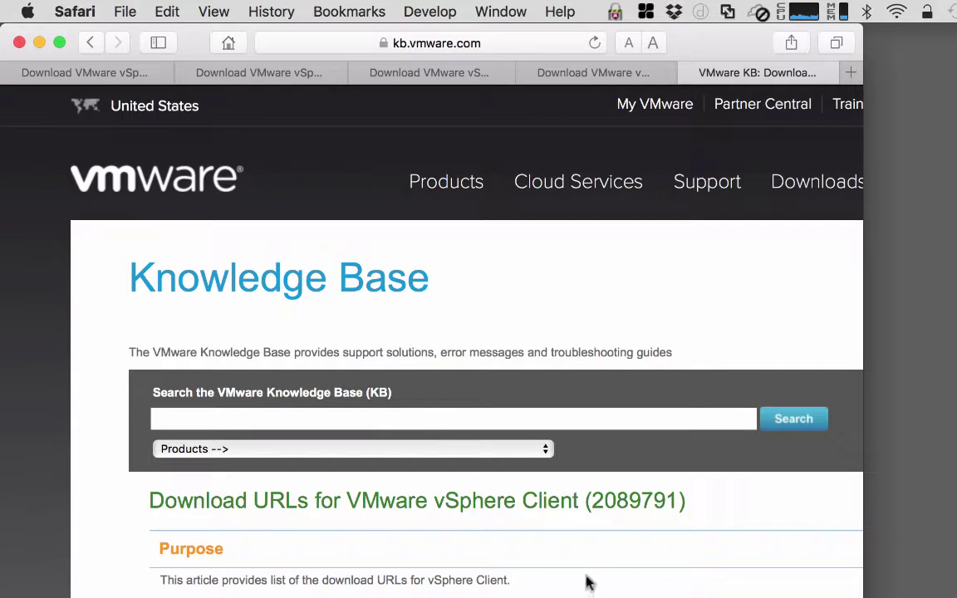
Review the vSphere Client download URLs table, then return to the first My VMware tab
scroll(587, 581, down, 5)
scroll(588, 581, down, 2)
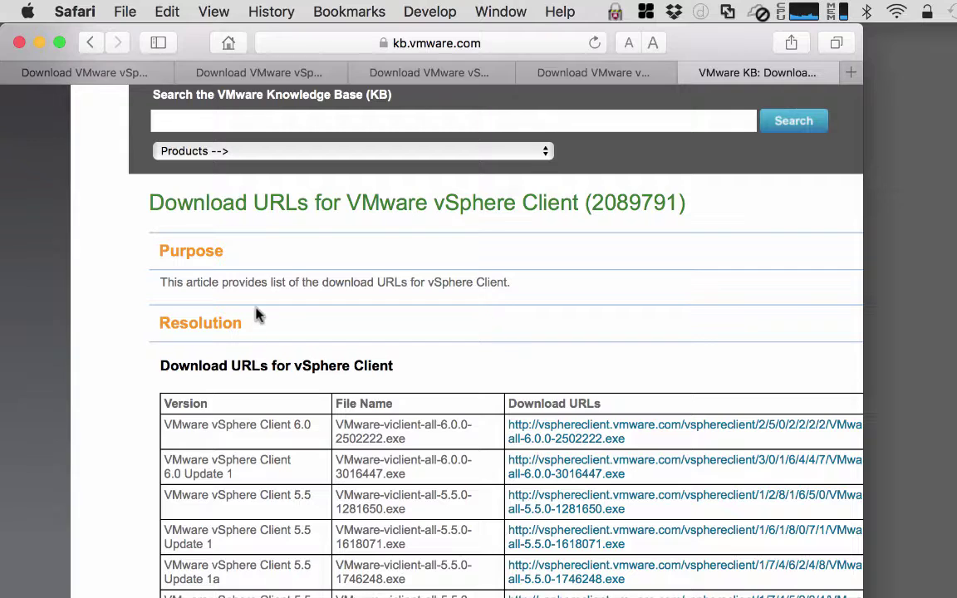
scroll(257, 314, up, 5)
click(108, 80)
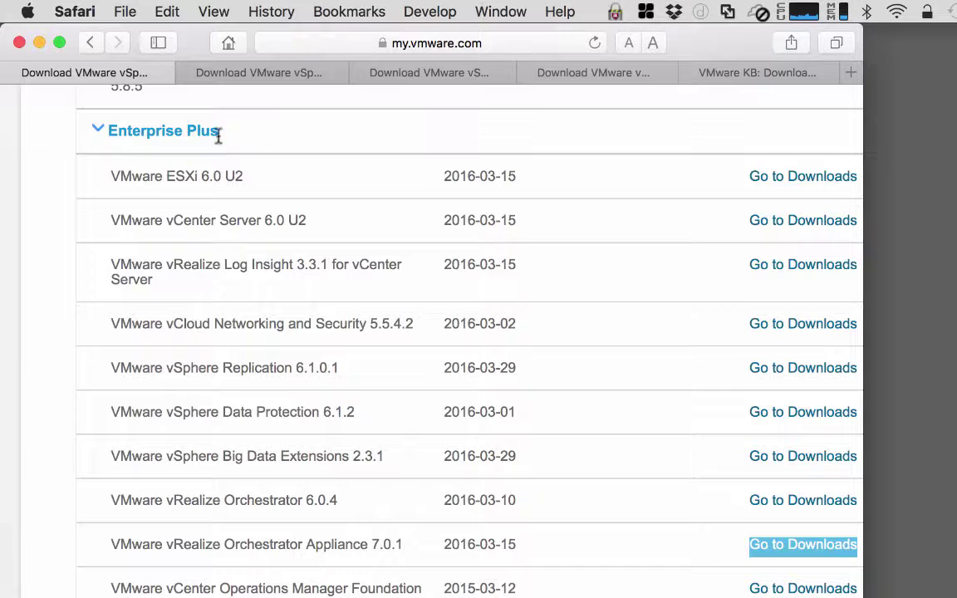
Load my.vmware.com in the browser address bar
click(393, 40)
text(my.v)
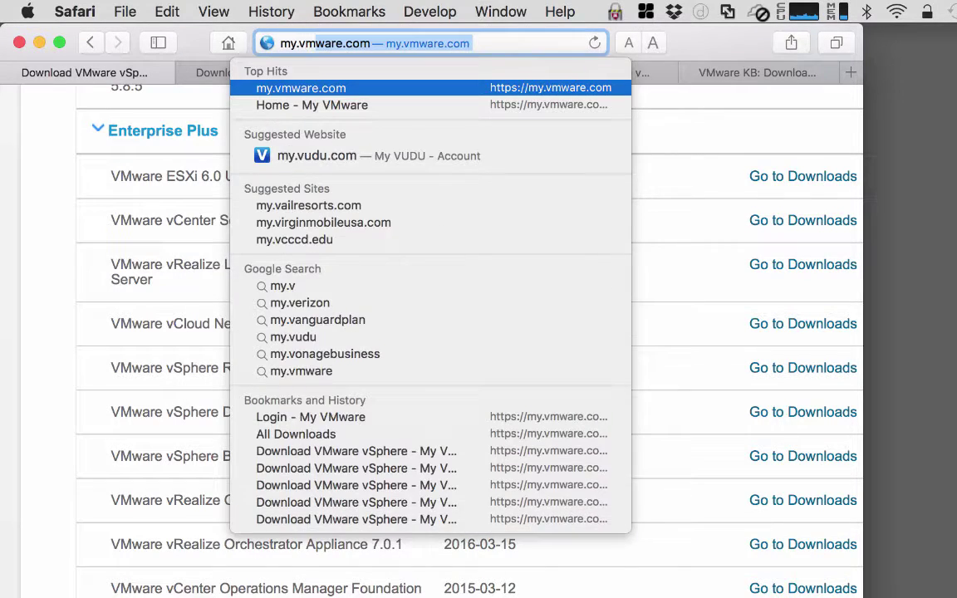
key(Return)
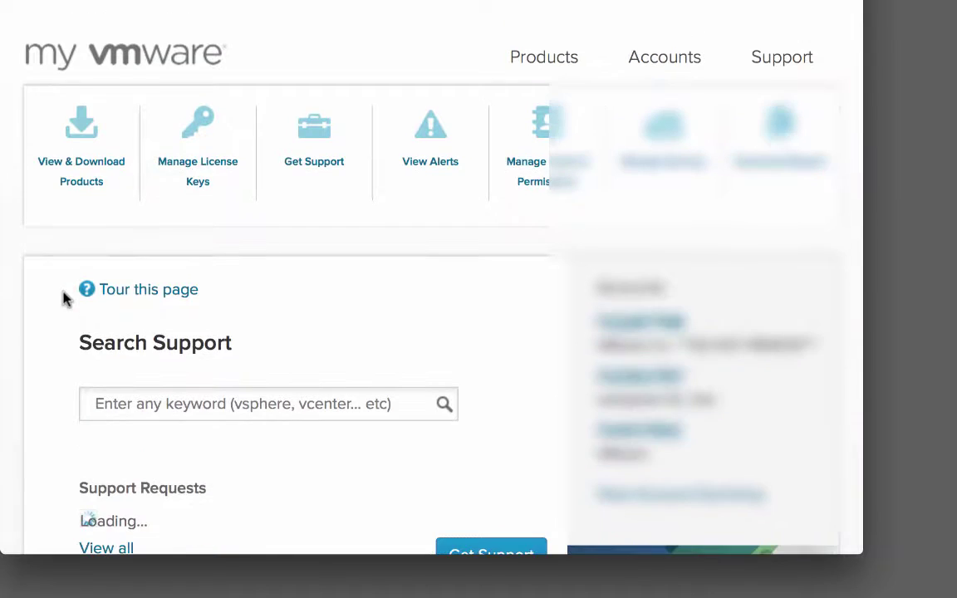
scroll(65, 299, down, 3)
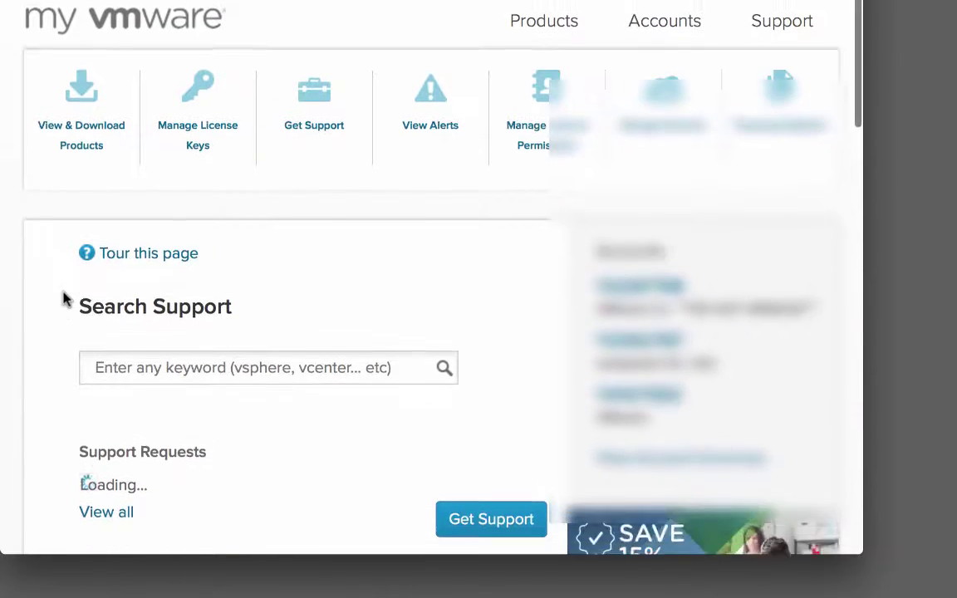
scroll(65, 299, up, 3)
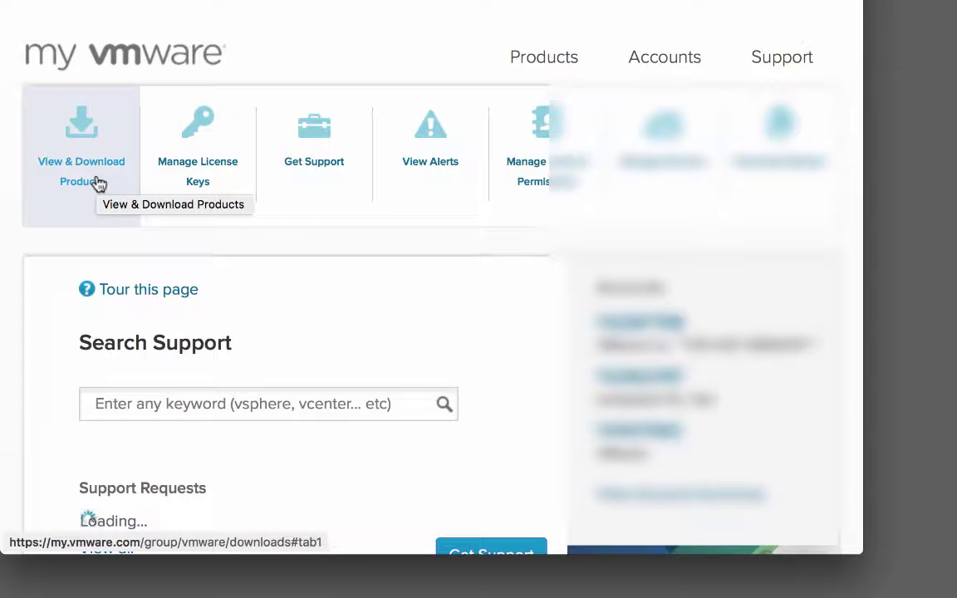
Open All Downloads and scroll My Products to the Fusion 8 and Fusion 8 Pro entries
click(96, 183)
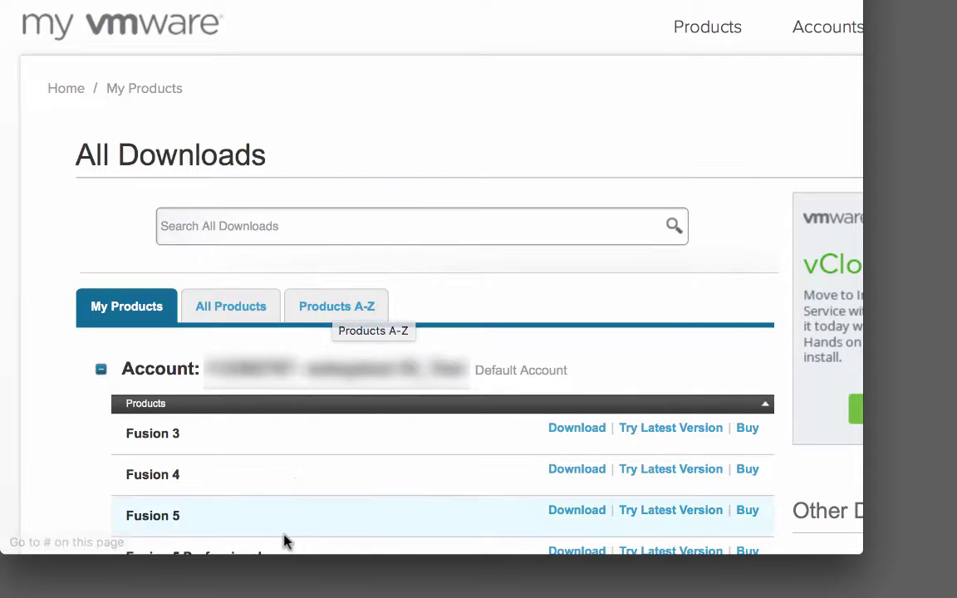
scroll(284, 541, down, 3)
scroll(284, 541, down, 5)
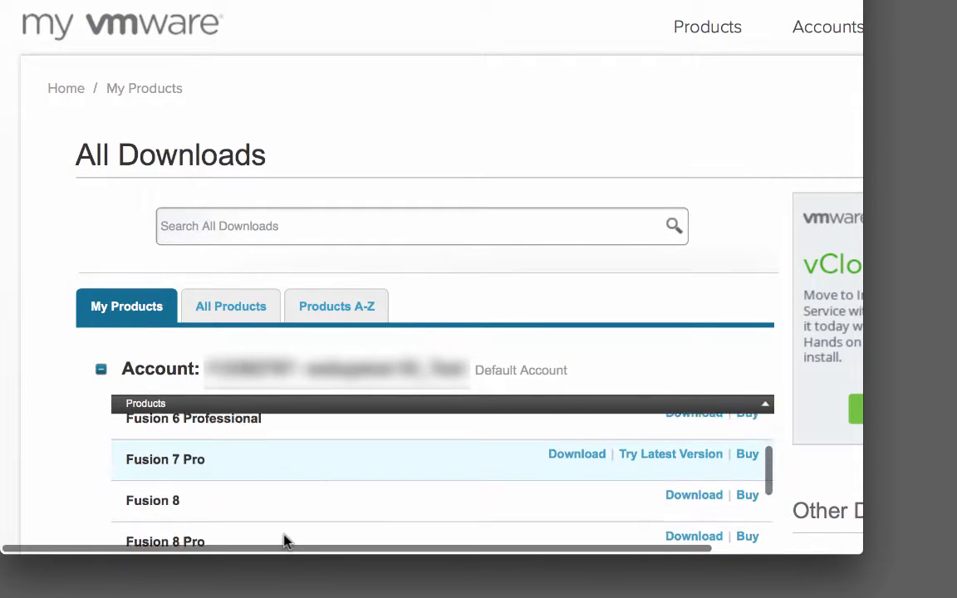
scroll(284, 539, down, 1)
scroll(284, 539, up, 2)
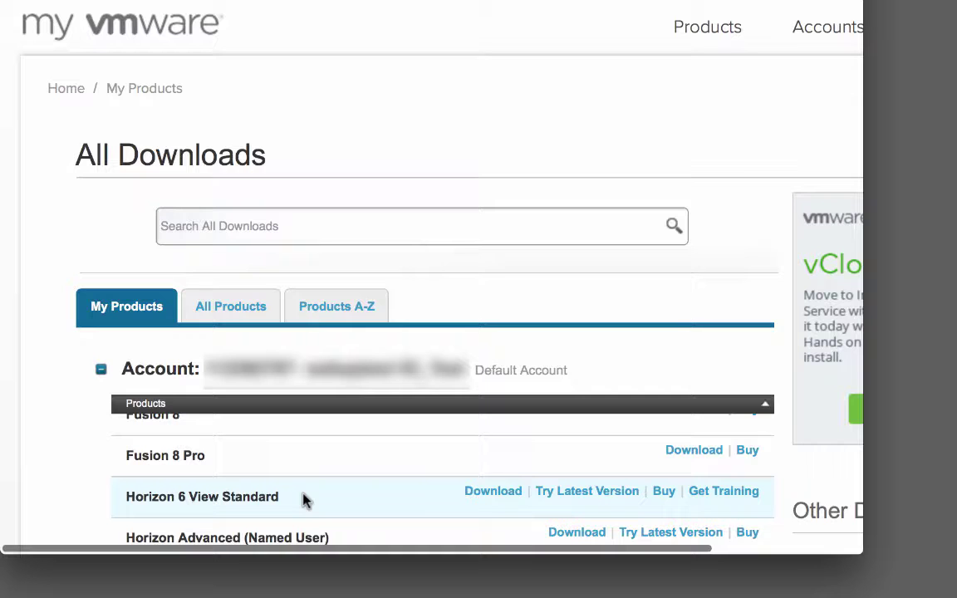
scroll(310, 460, up, 1)
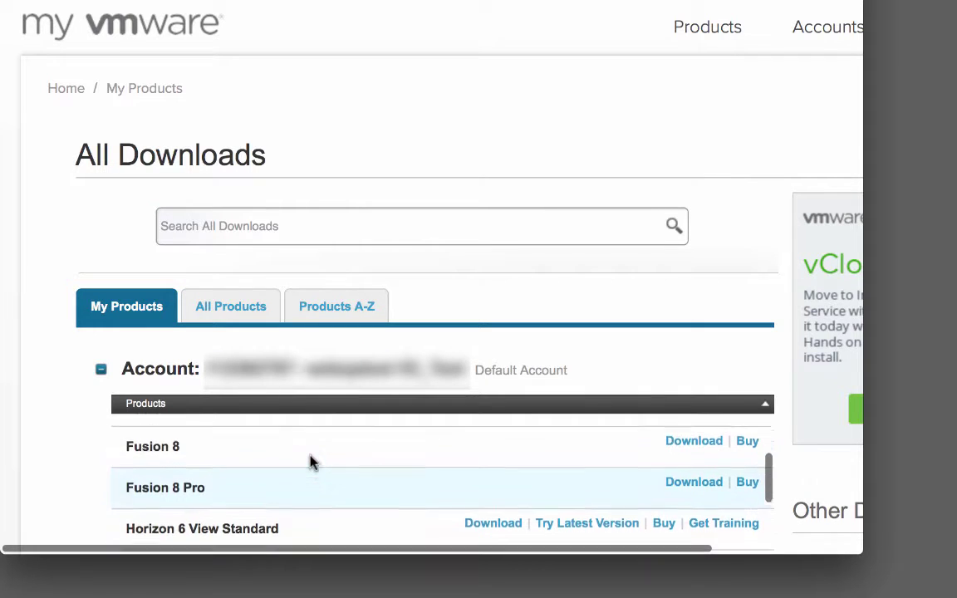